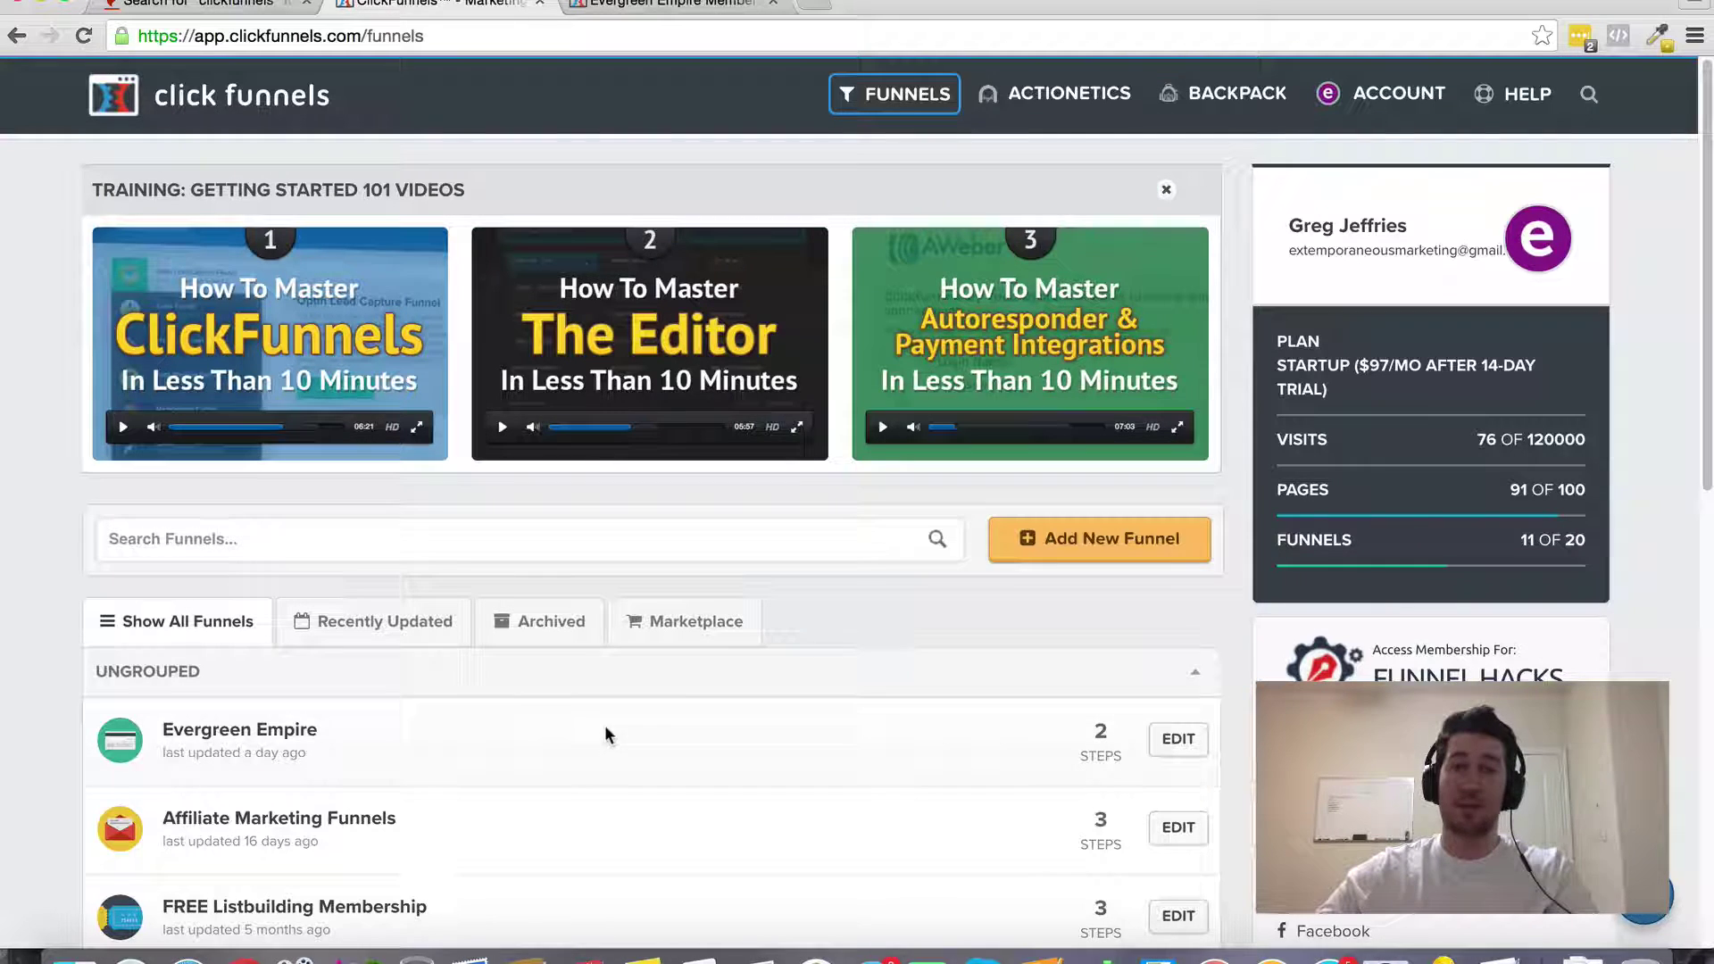
Open the Affiliate Marketing Funnels link in a new browser tab.
{"action": "right_click", "coordinate": [372, 820]}
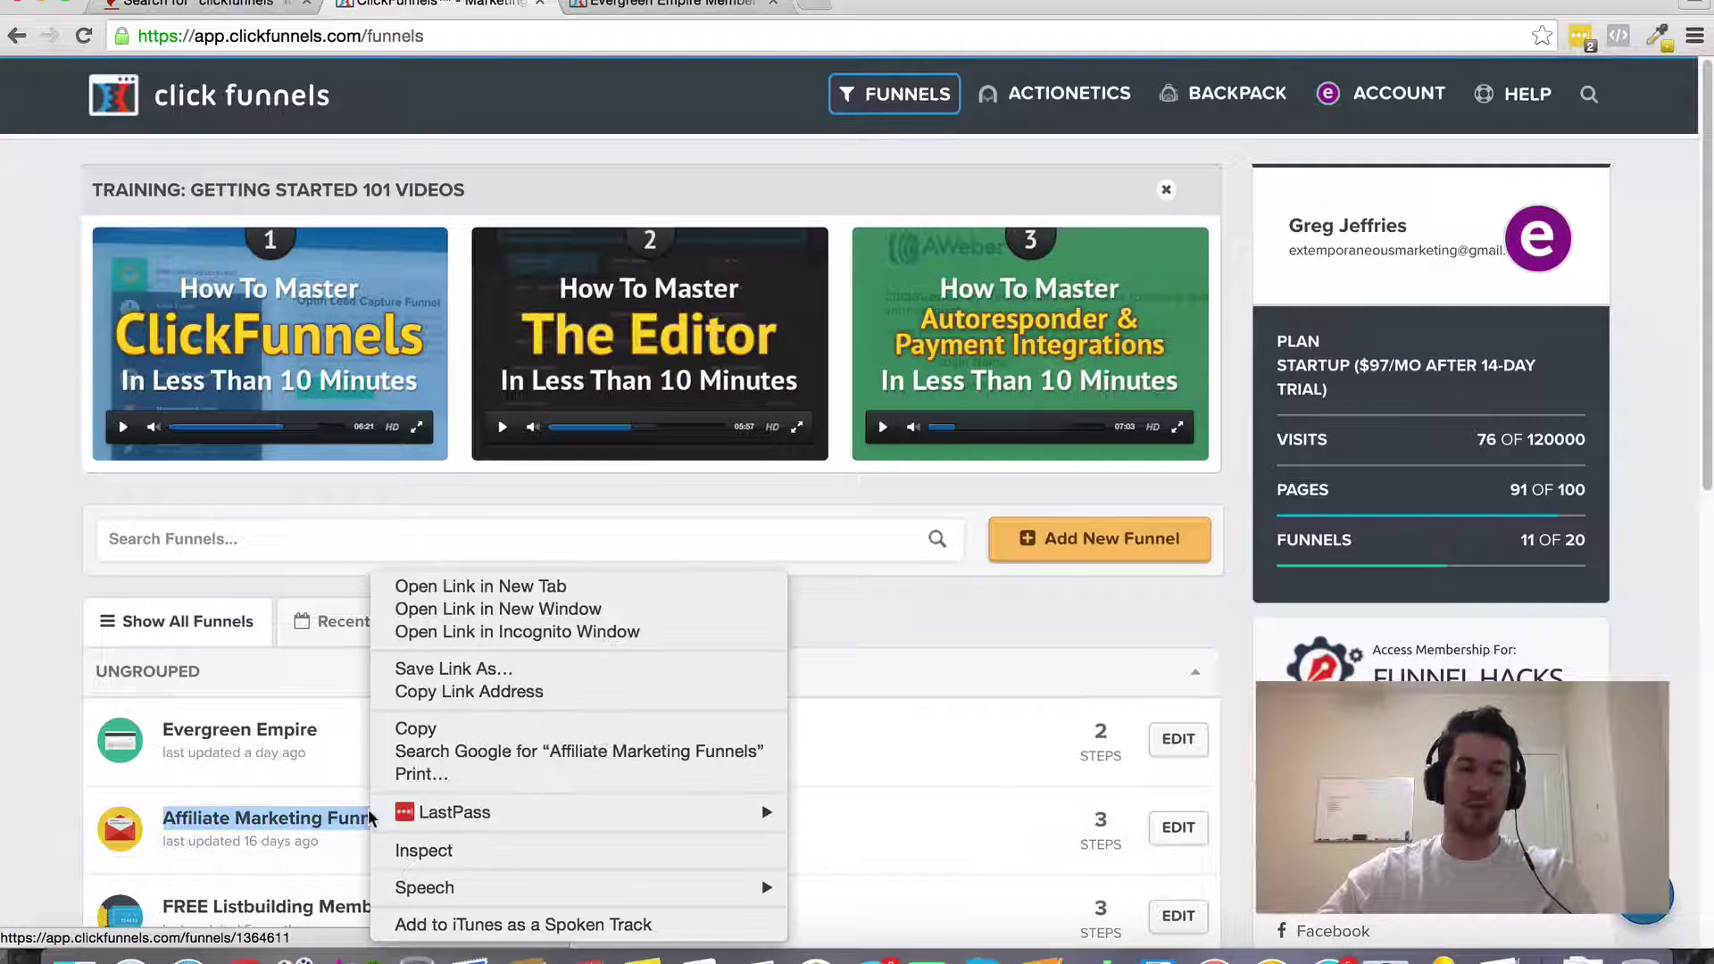
{"action": "left_click", "coordinate": [546, 585]}
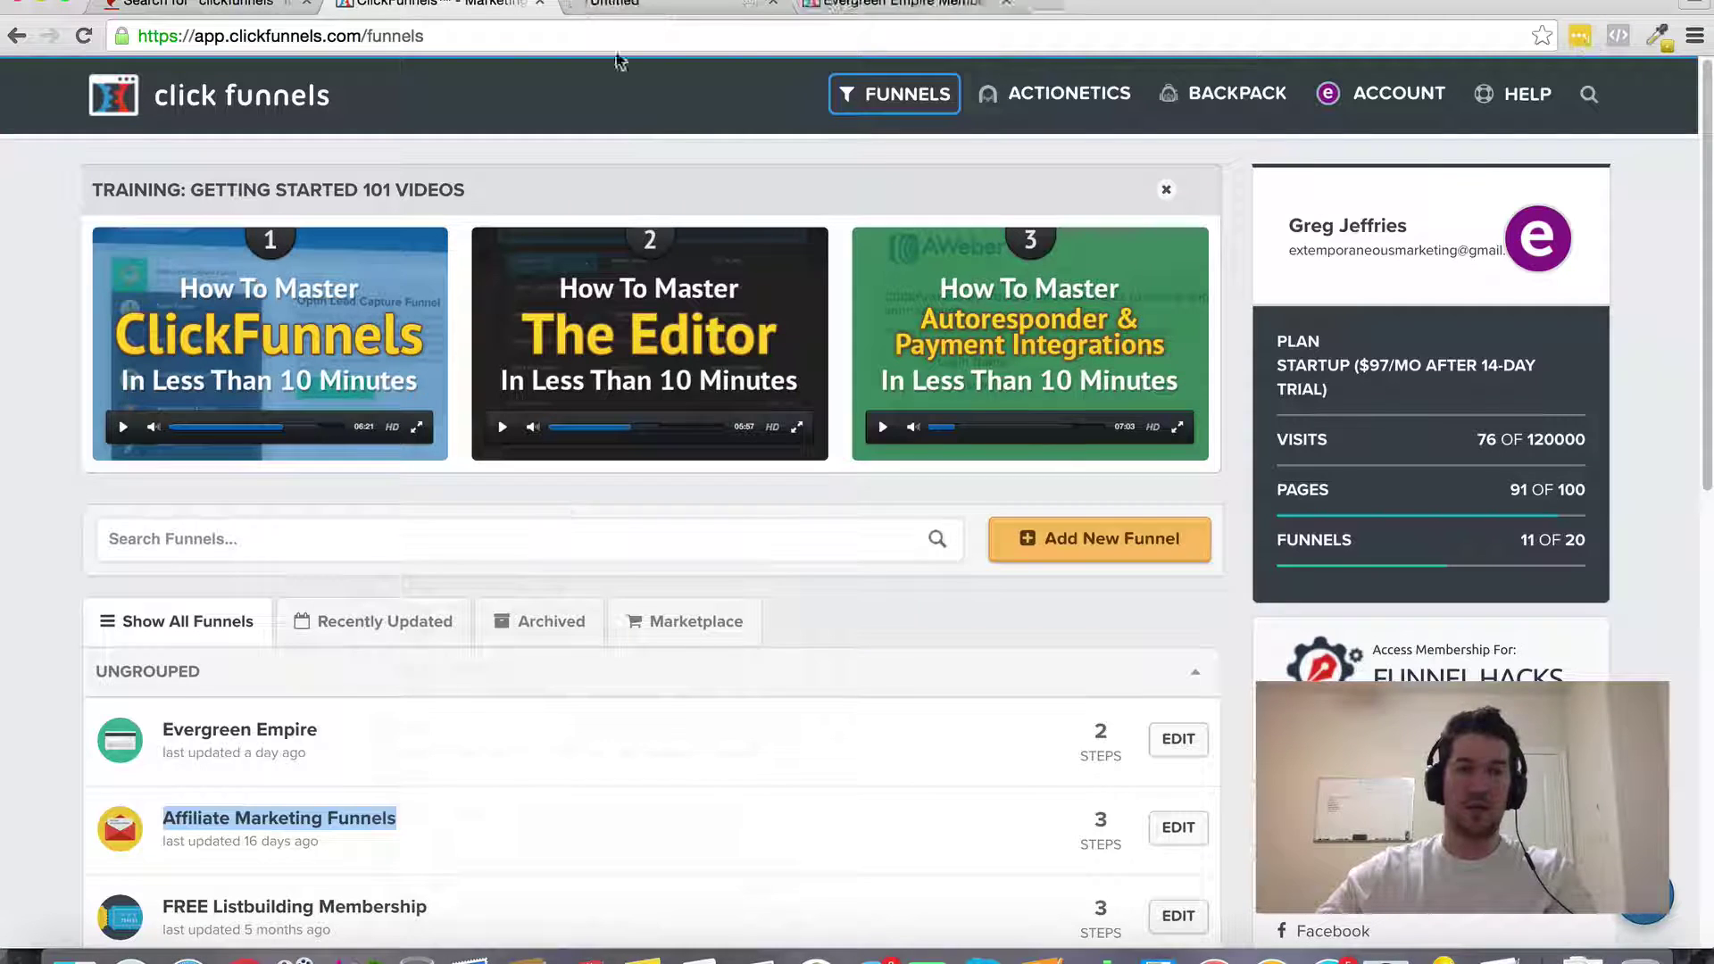
Switch to the new funnel tab and edit the KMoney Mastery Optin 4 page.
{"action": "left_click", "coordinate": [652, 3]}
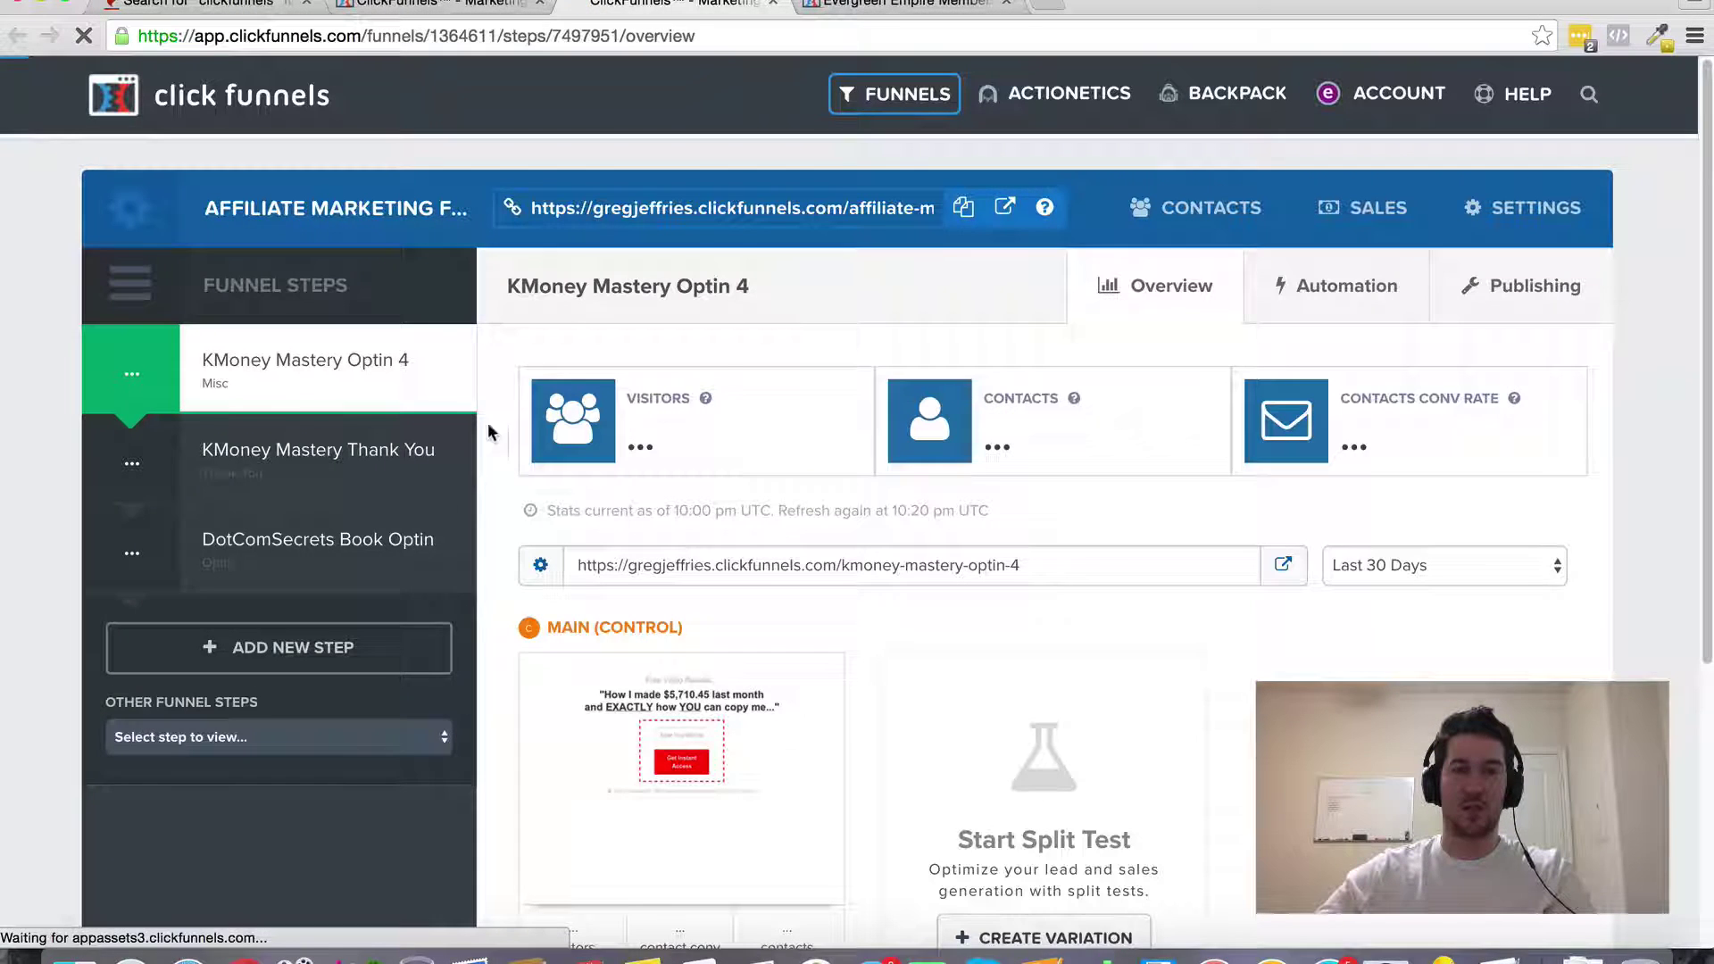
{"action": "scroll", "coordinate": [714, 683], "scroll_direction": "down", "scroll_amount": 1}
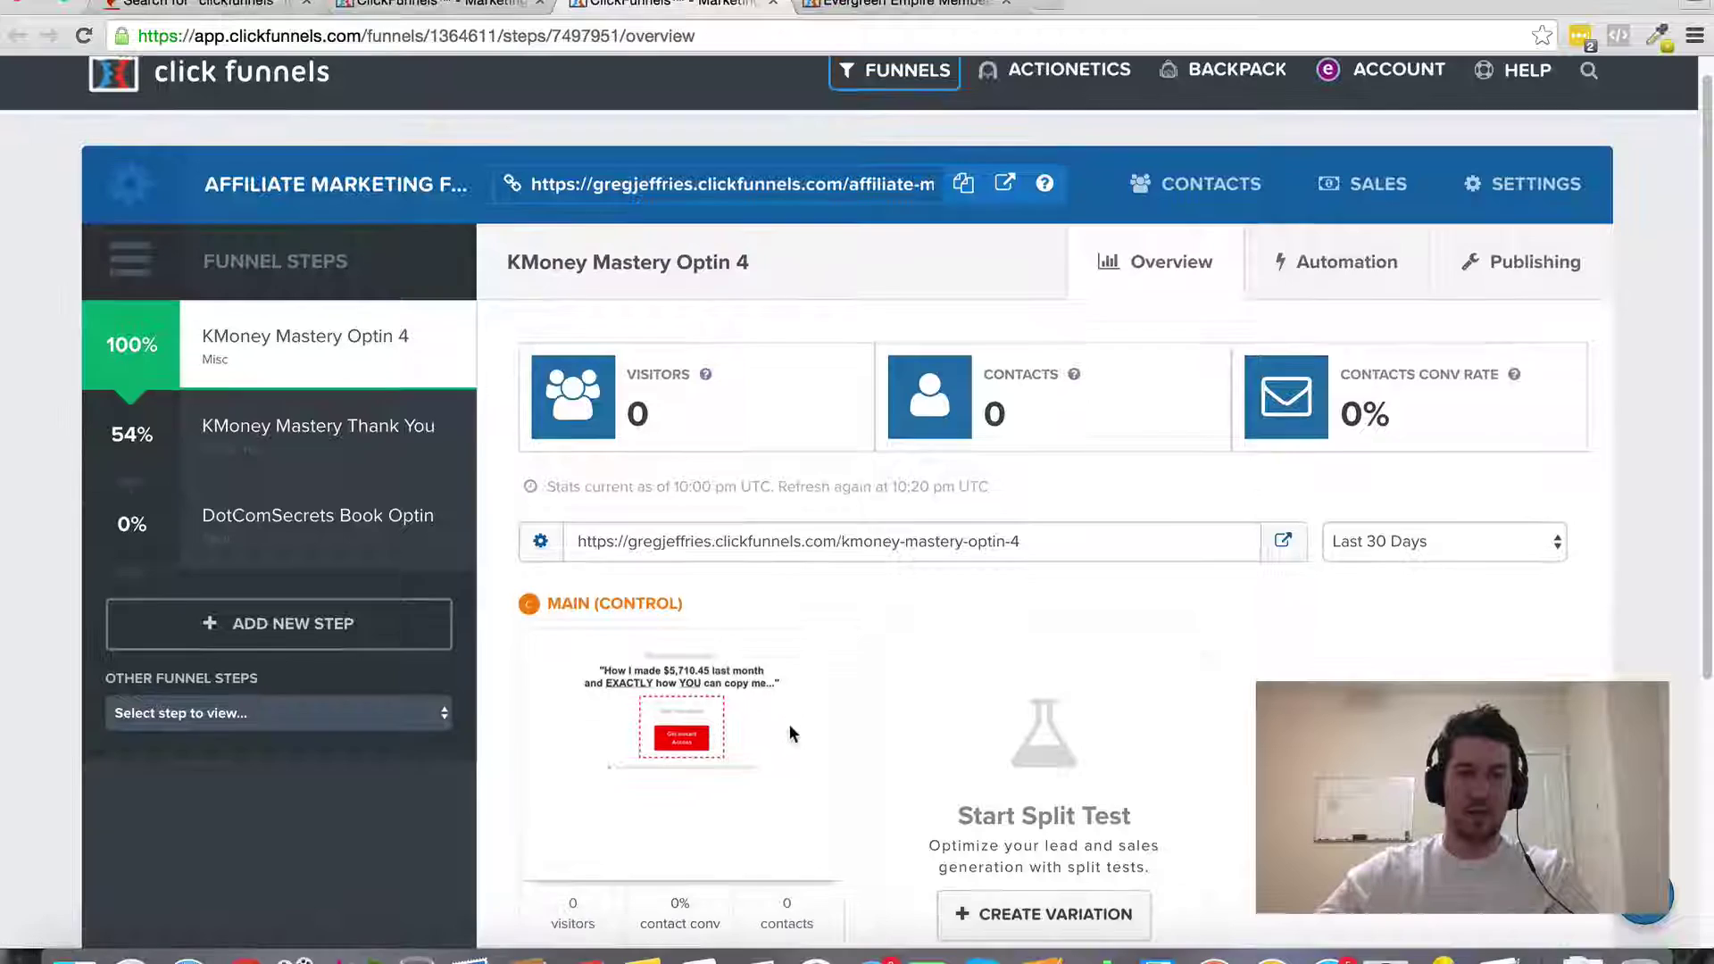
{"action": "scroll", "coordinate": [656, 803], "scroll_direction": "down", "scroll_amount": 2}
{"action": "left_click", "coordinate": [626, 892]}
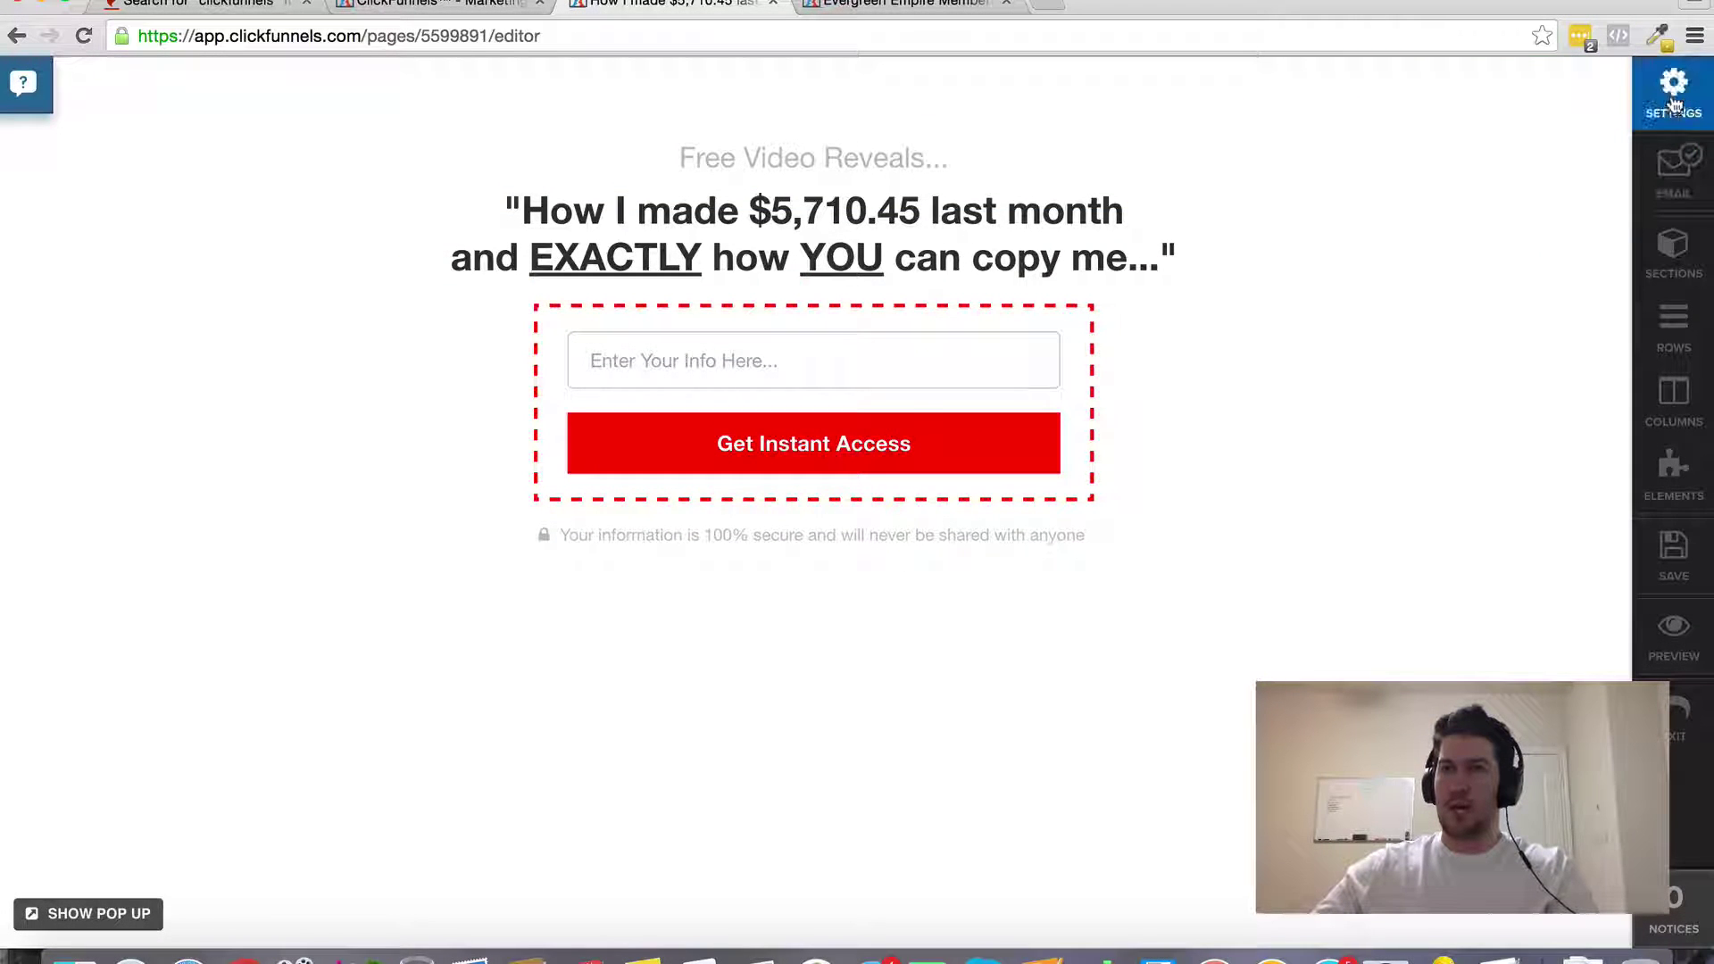
{"action": "mouse_move", "coordinate": [812, 426]}
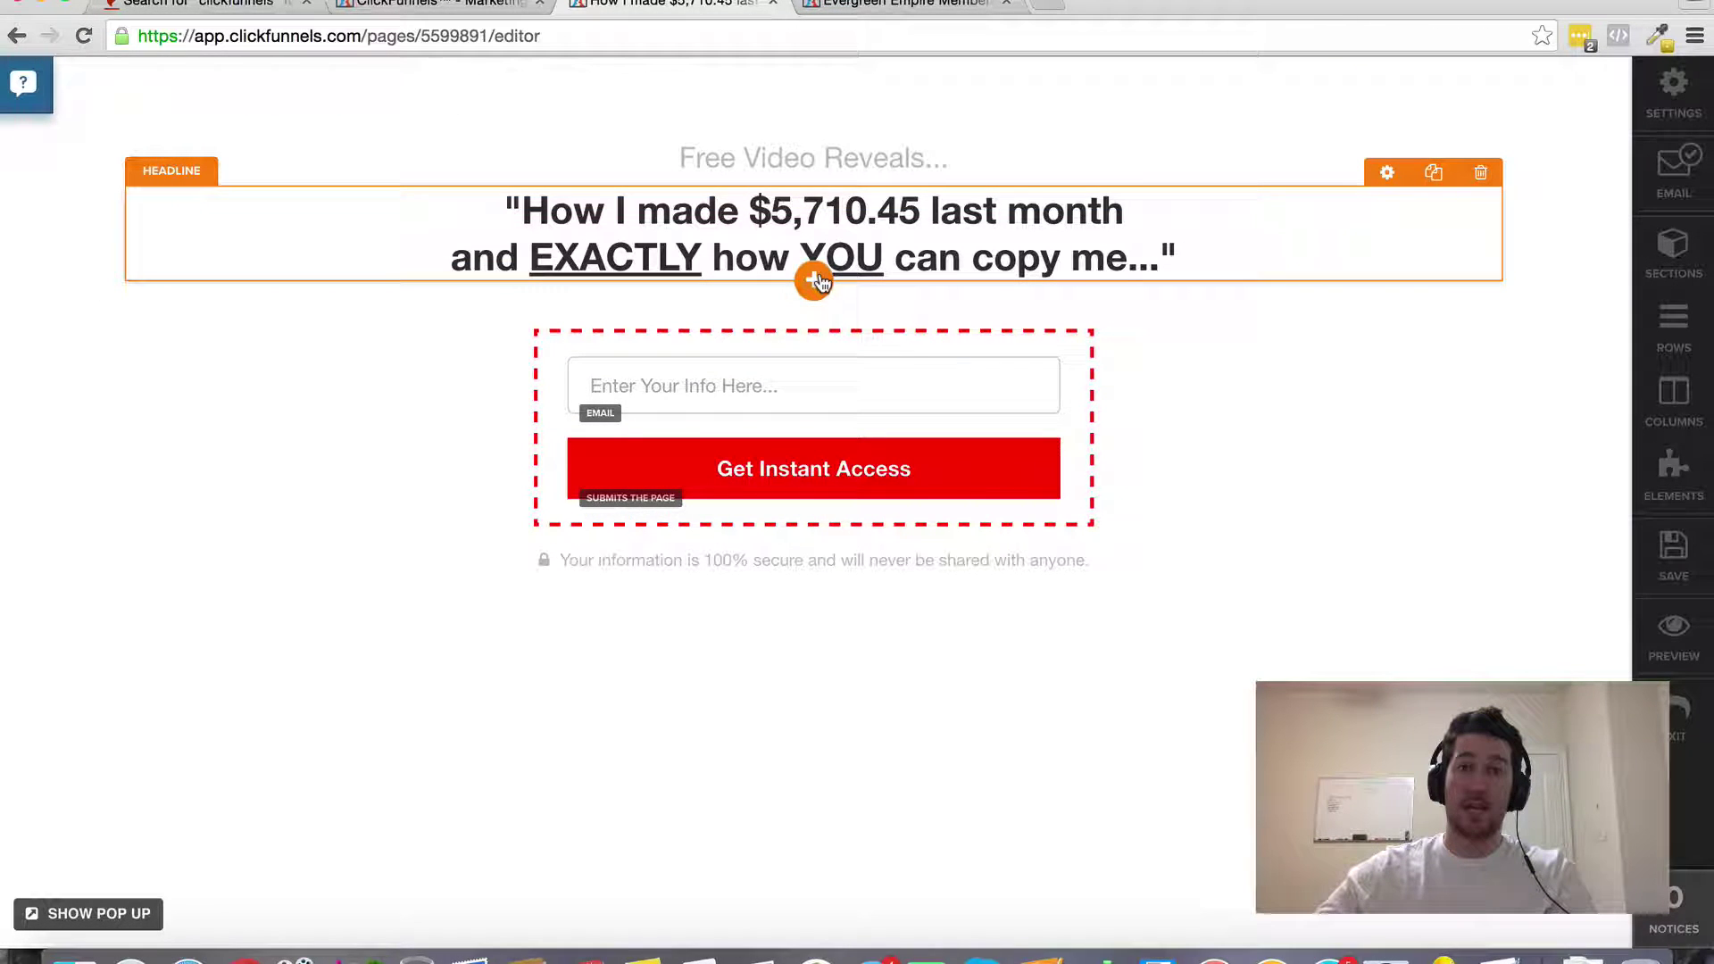
{"action": "left_click", "coordinate": [815, 281]}
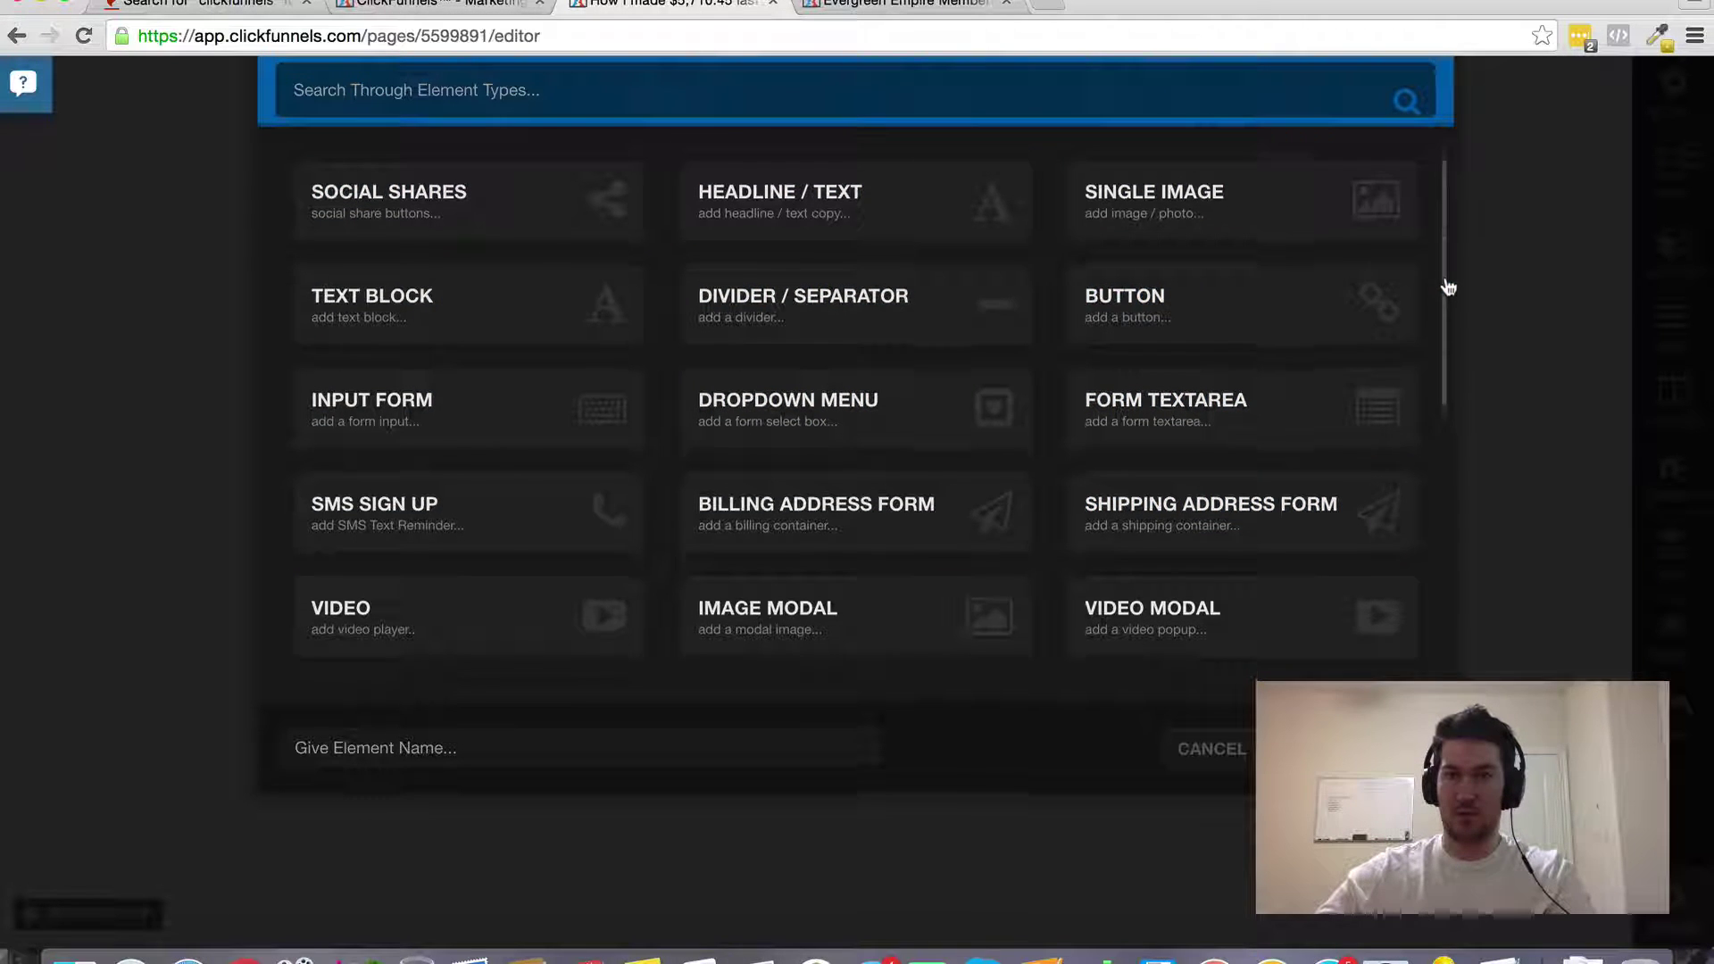
{"action": "left_click_drag", "start_coordinate": [1448, 288], "coordinate": [1442, 555]}
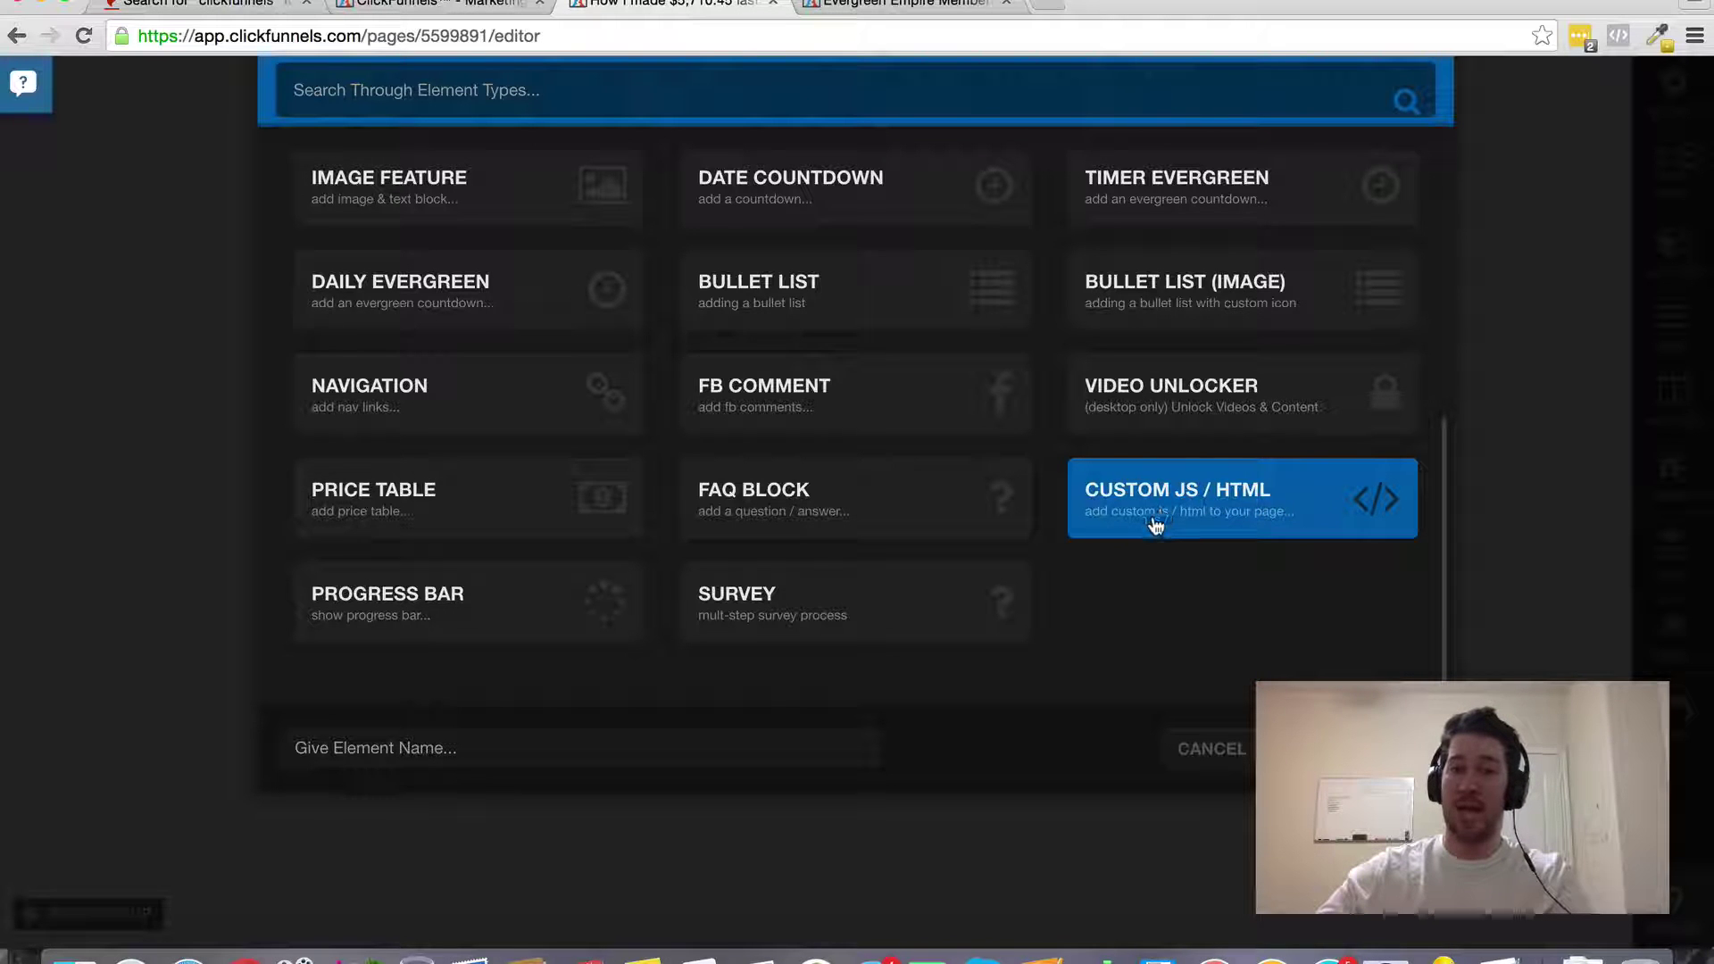
Close the element types panel and exit the editor without saving, confirming Leave this Page.
{"action": "left_click", "coordinate": [1227, 753]}
{"action": "mouse_move", "coordinate": [813, 535]}
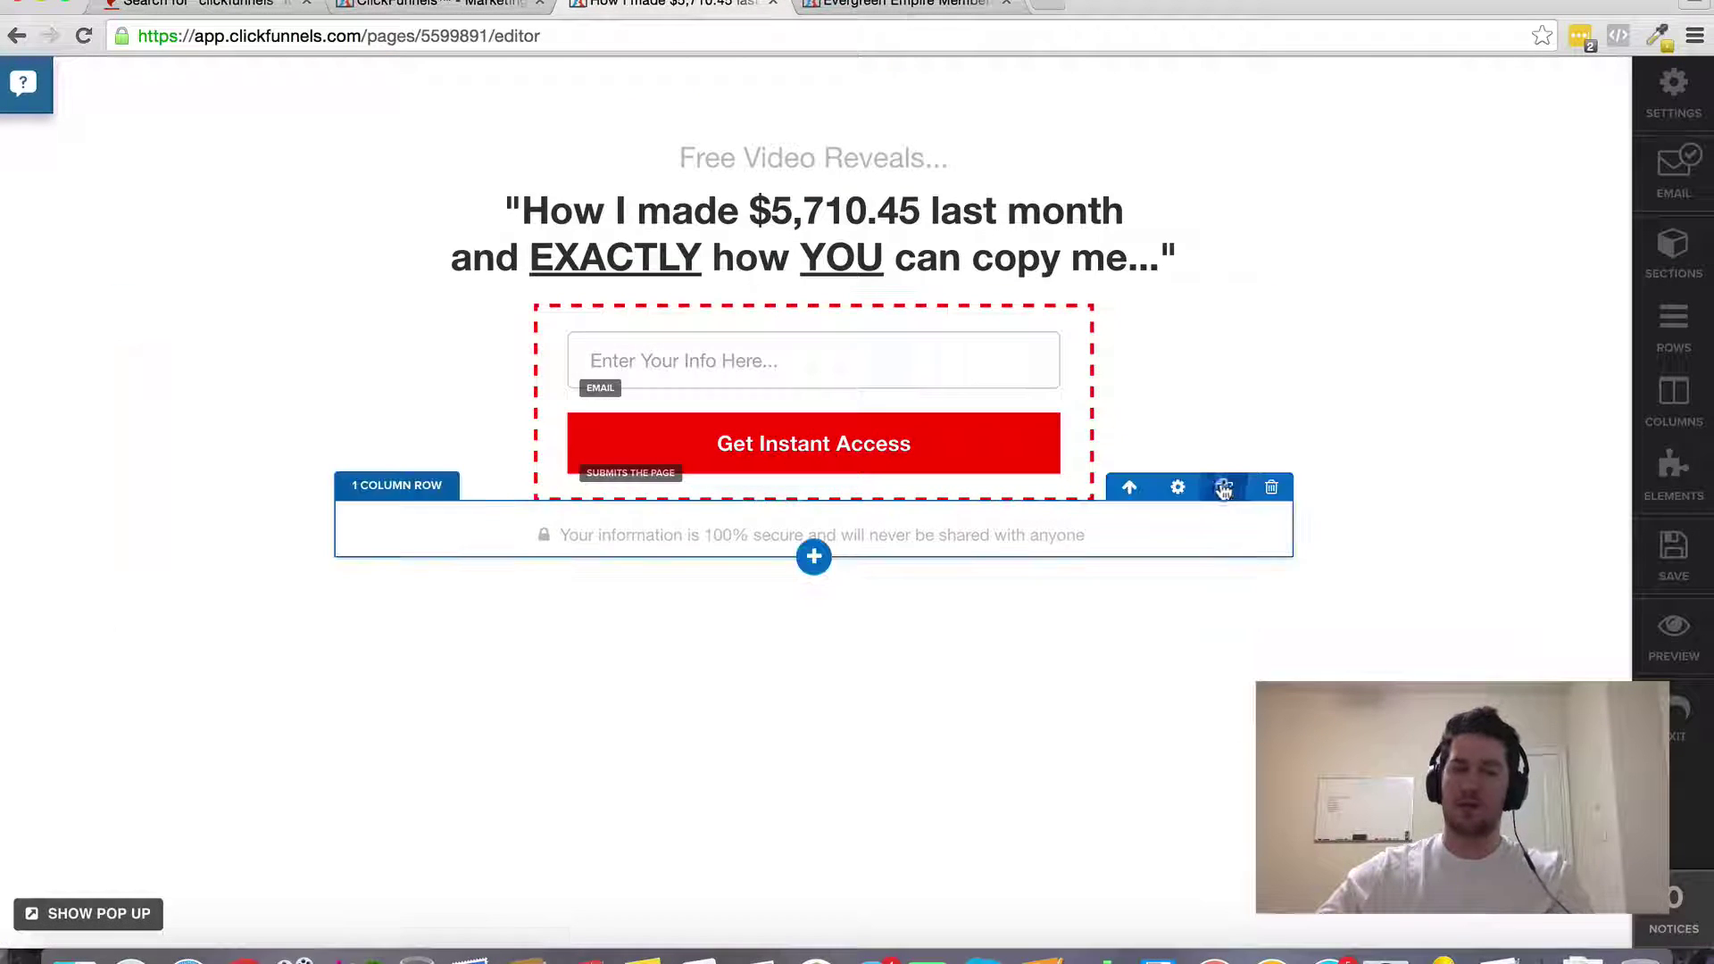
{"action": "left_click", "coordinate": [1689, 336]}
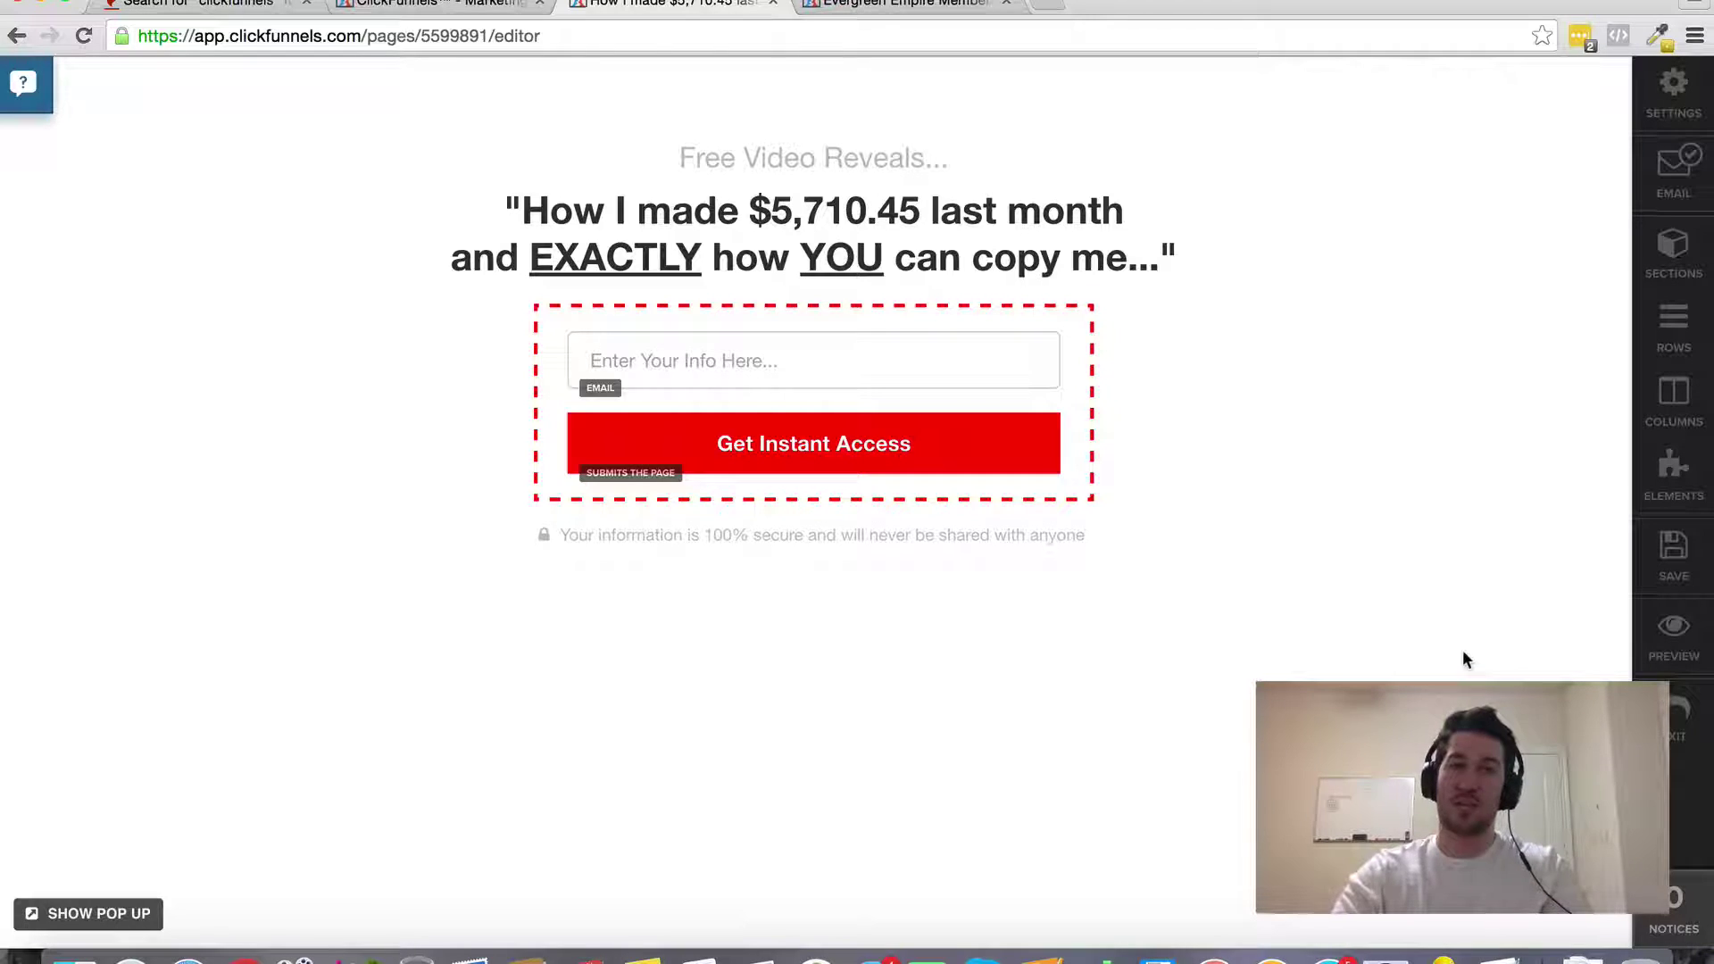
{"action": "left_click", "coordinate": [1675, 716]}
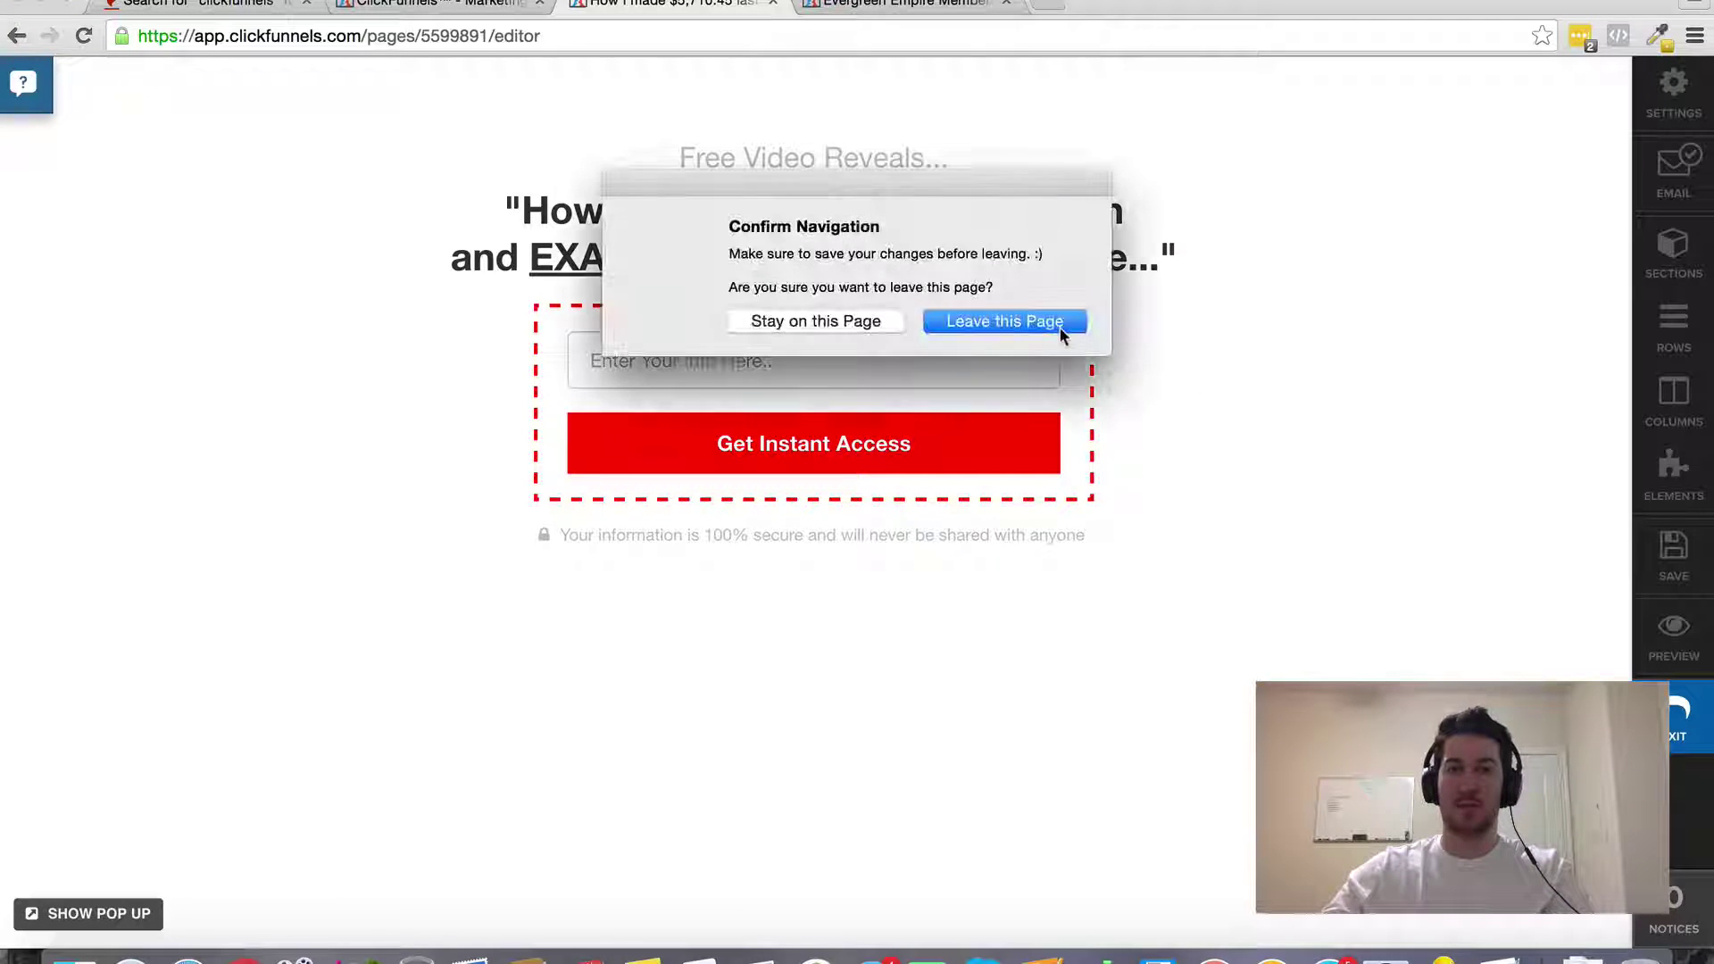
{"action": "left_click", "coordinate": [1045, 321]}
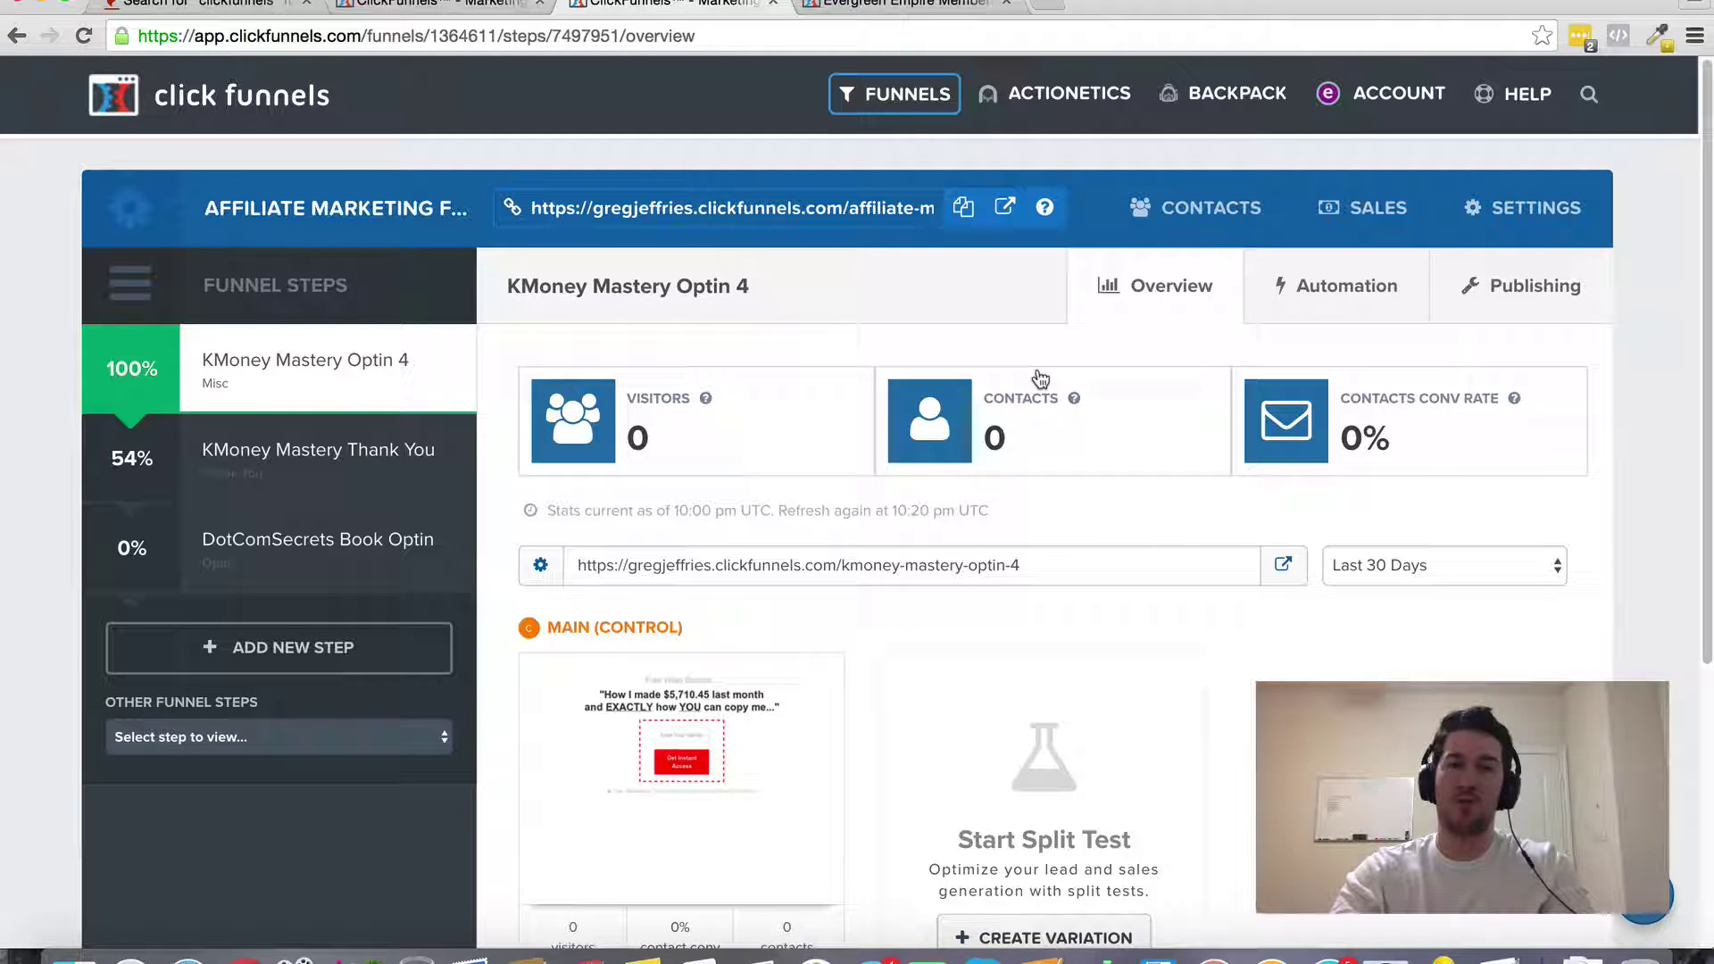
Use the ClickFunnels logo to return to the dashboard listing Evergreen Empire and other funnels.
{"action": "left_click", "coordinate": [277, 105]}
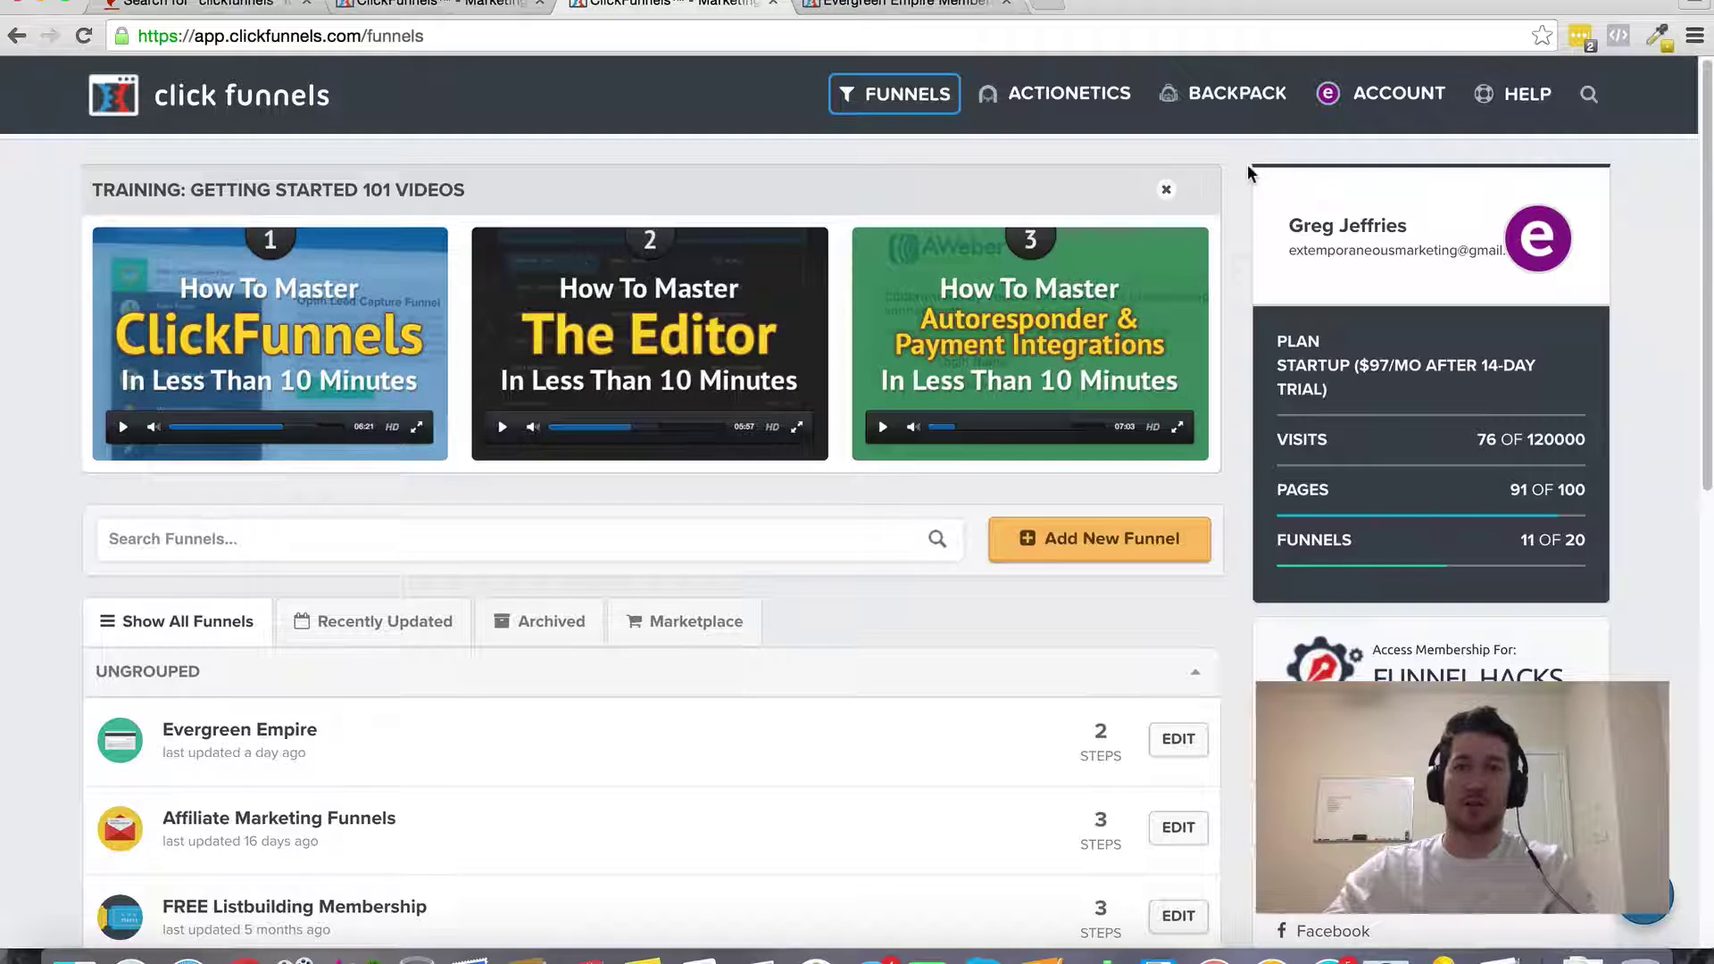
{"action": "scroll", "coordinate": [1249, 165], "scroll_direction": "down", "scroll_amount": 1}
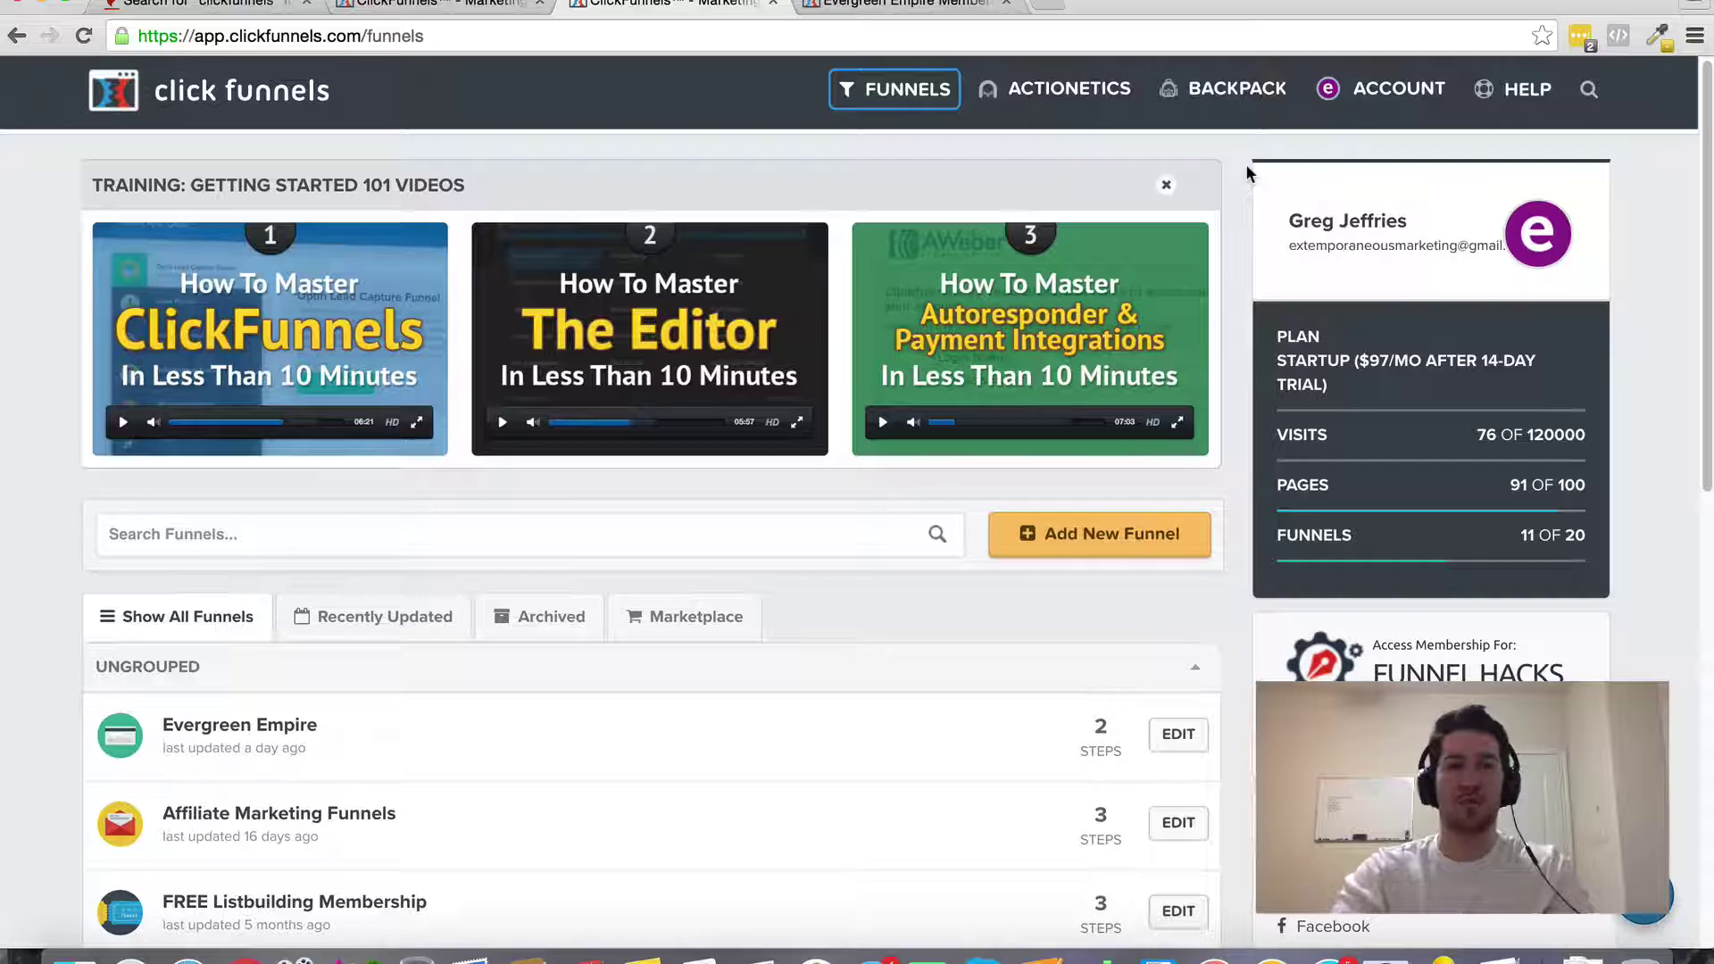
{"action": "scroll", "coordinate": [1246, 166], "scroll_direction": "up", "scroll_amount": 1}
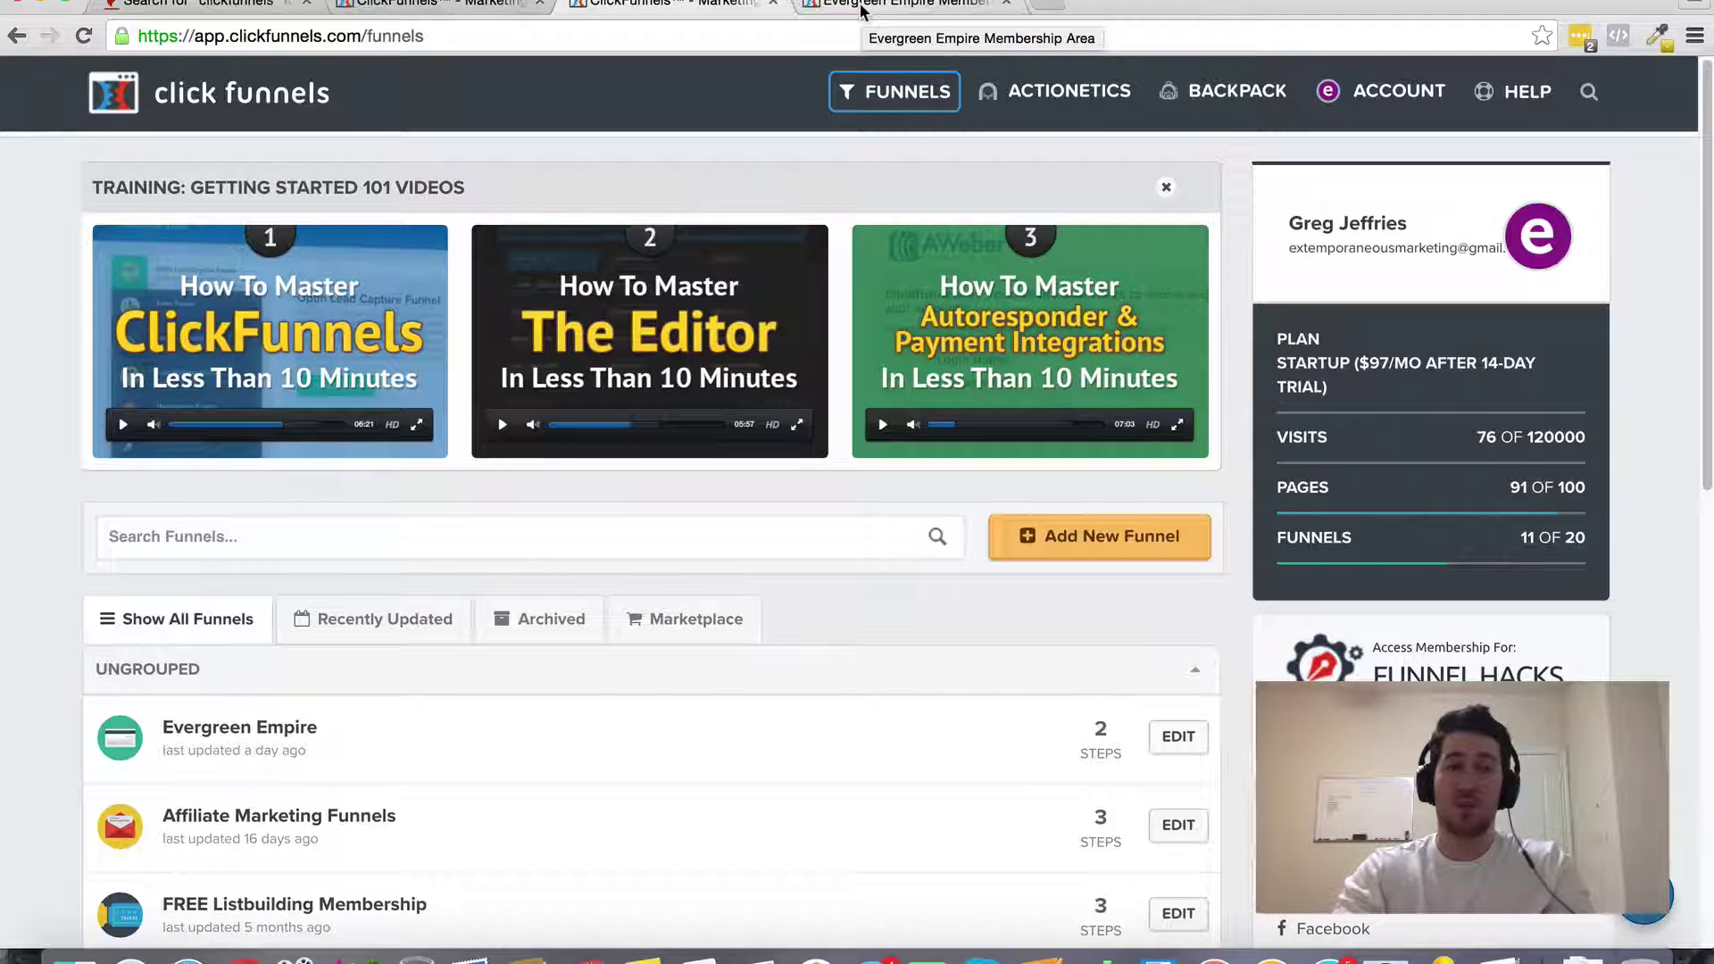
Glance at the Evergreen Empire membership tab, then return to the ClickFunnels funnels dashboard tab.
{"action": "left_click", "coordinate": [861, 7]}
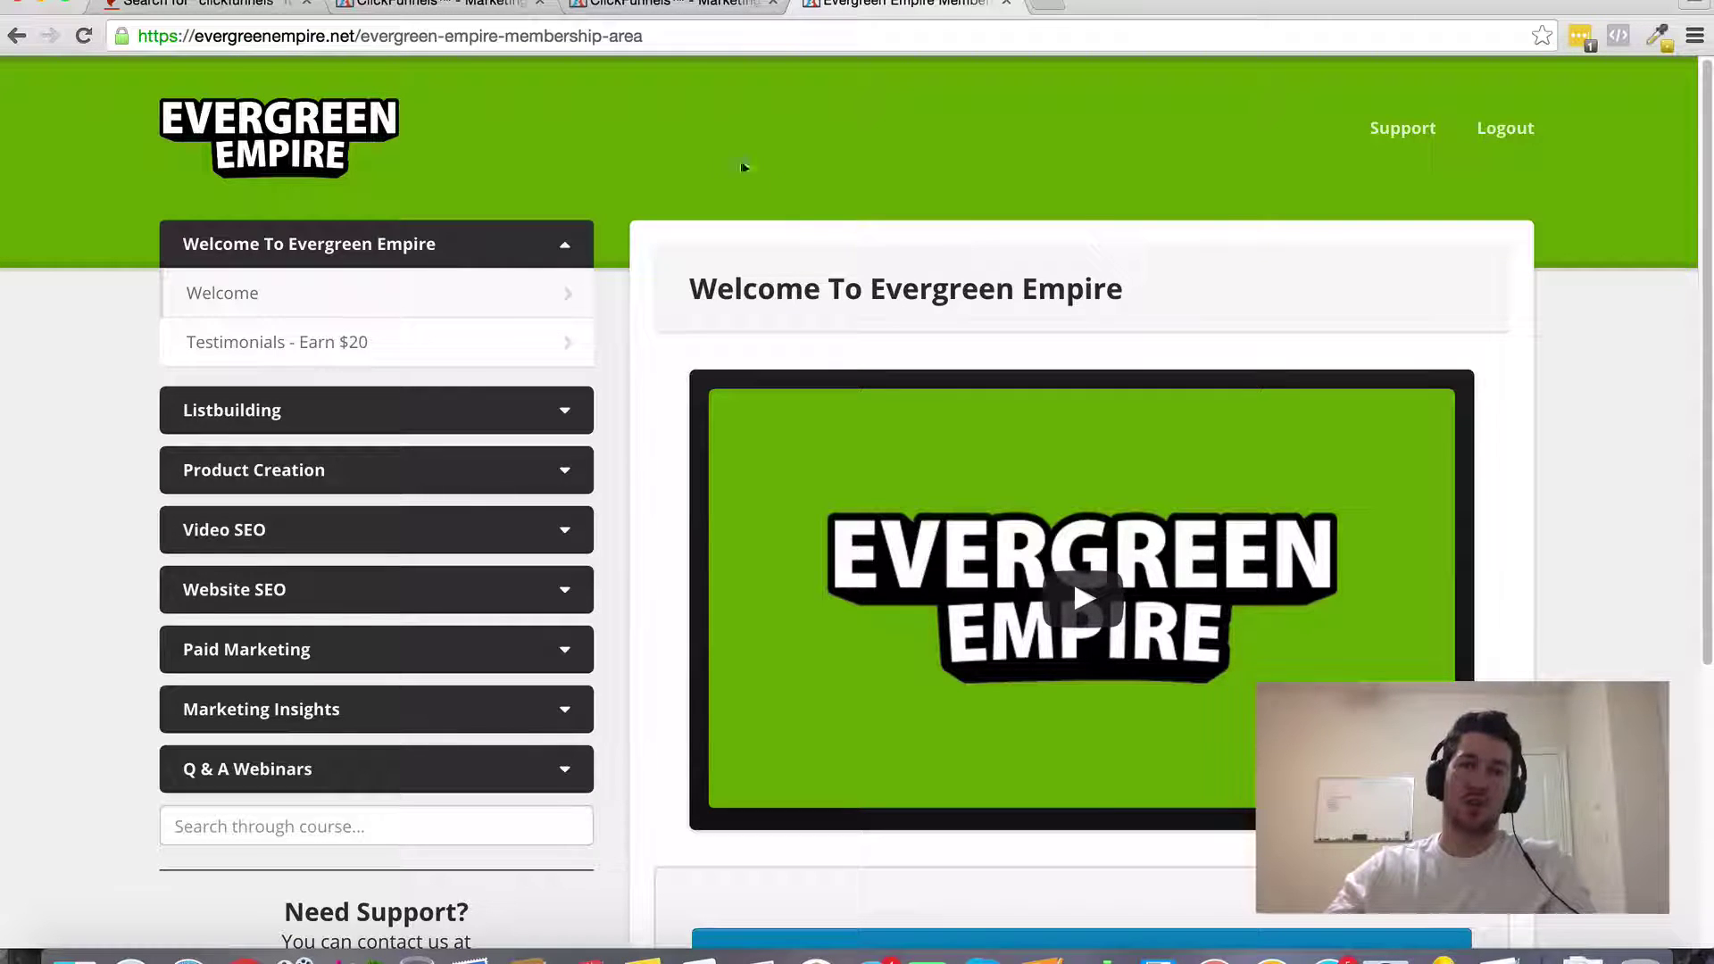
{"action": "left_click", "coordinate": [692, 8]}
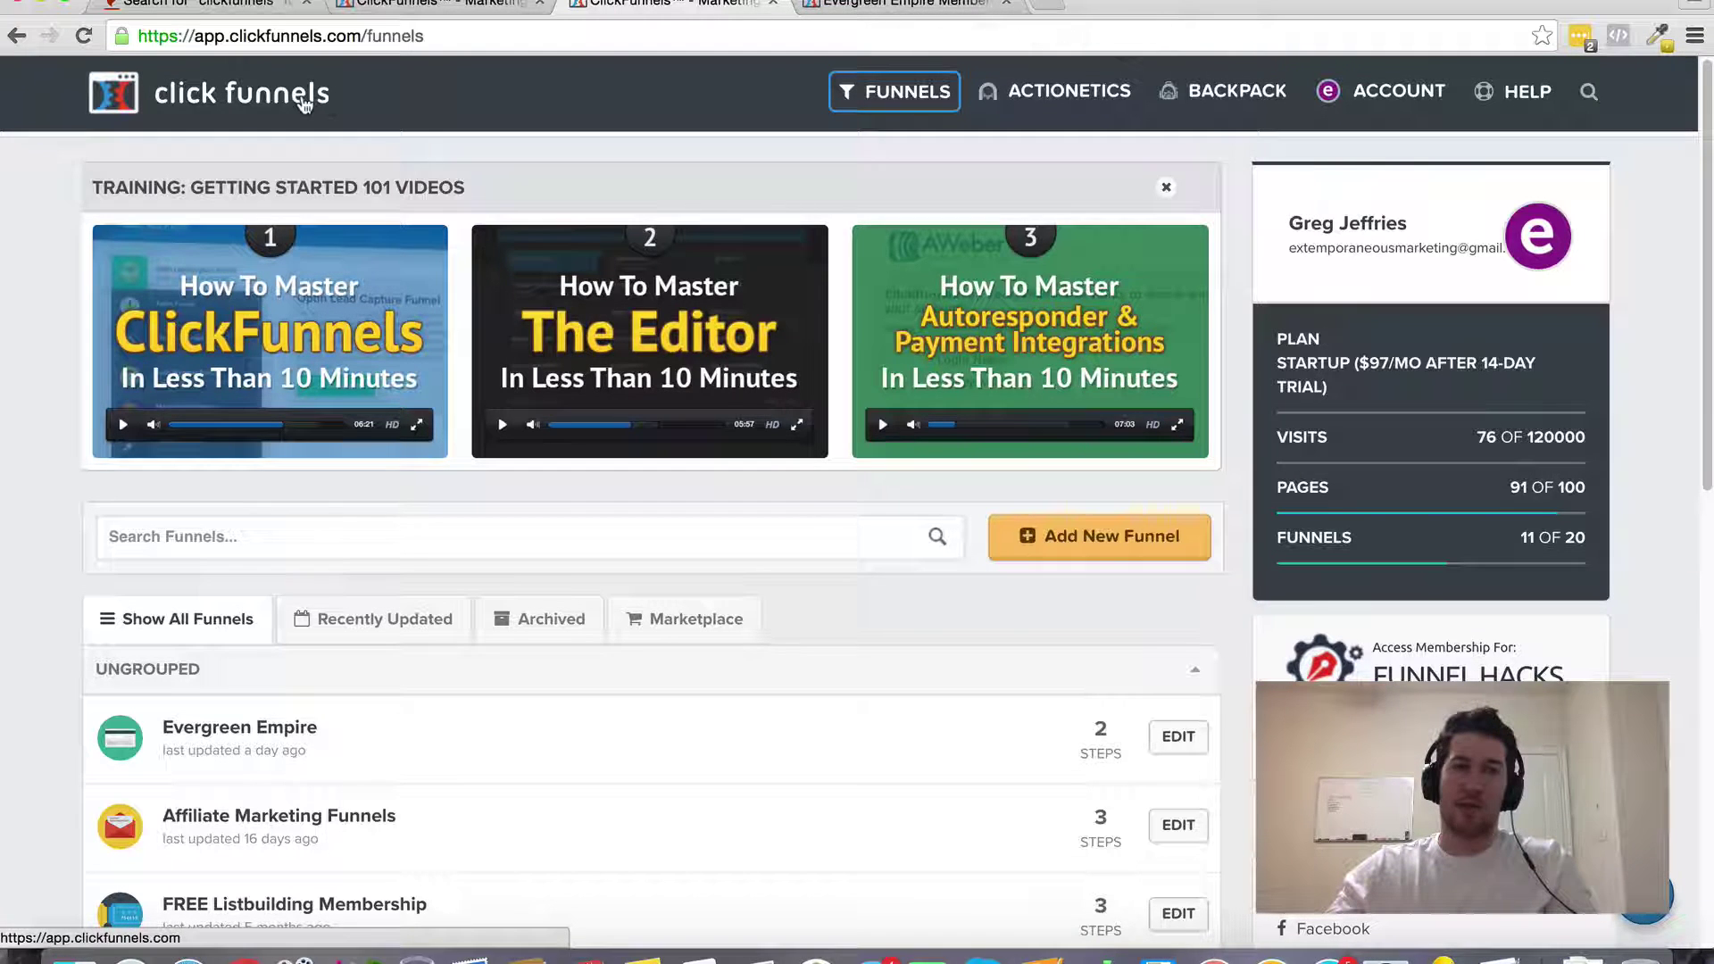
{"action": "left_click", "coordinate": [911, 7]}
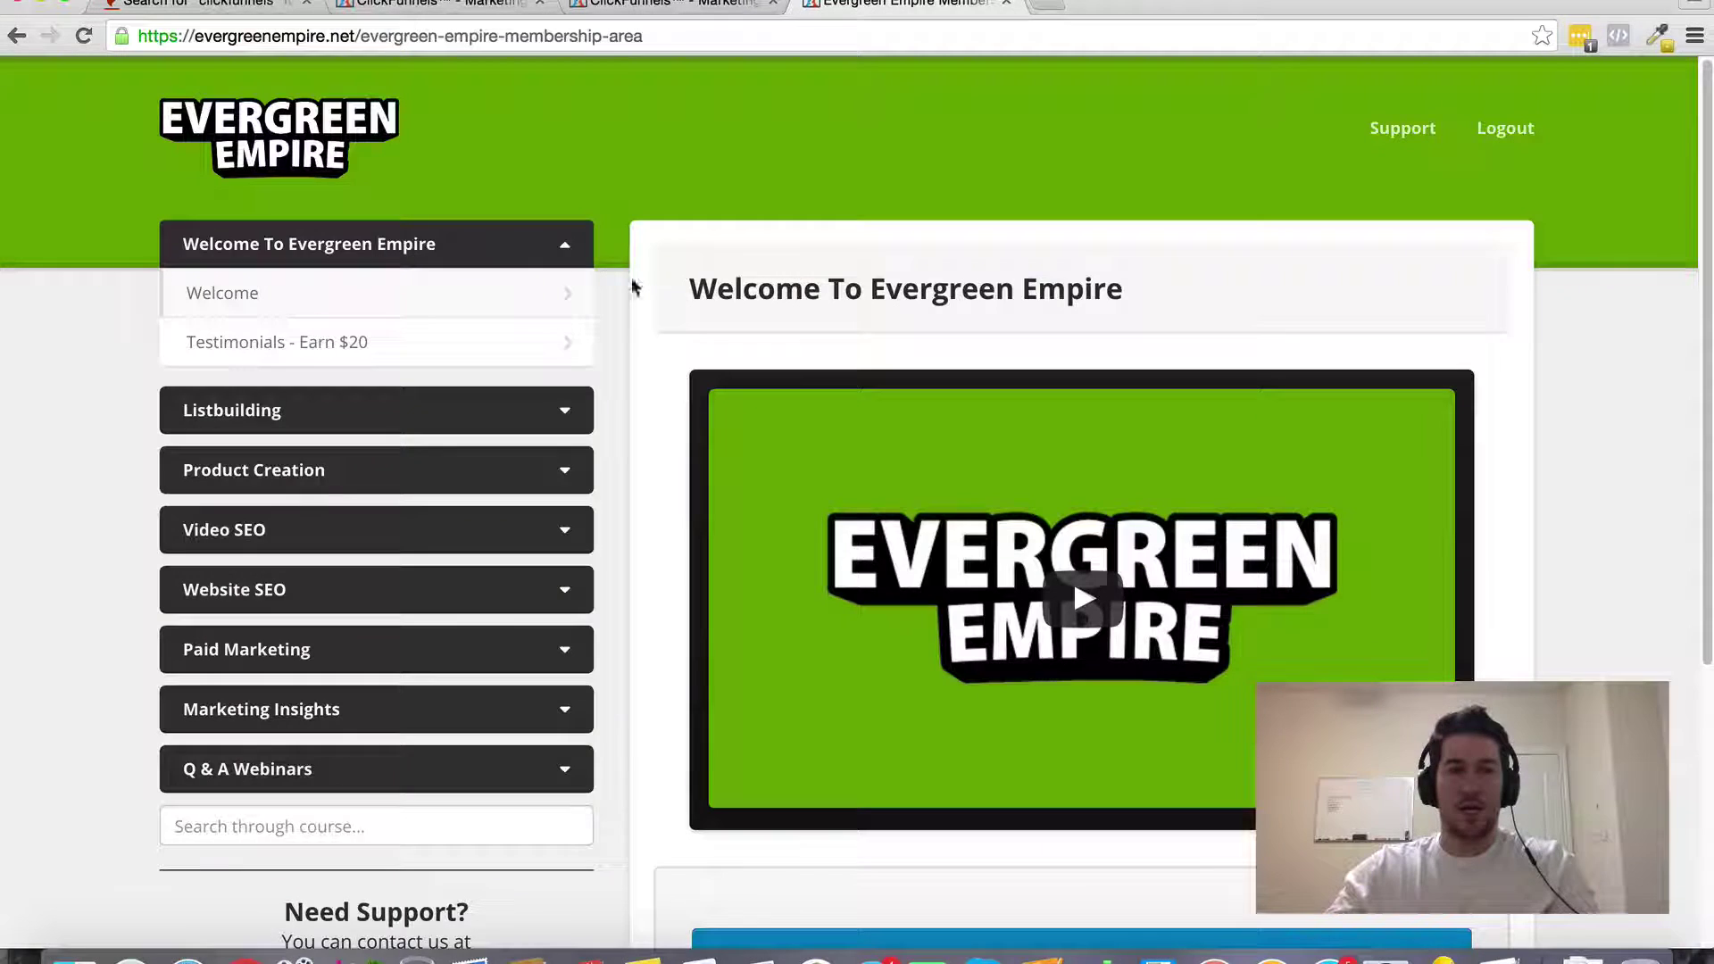
{"action": "left_click", "coordinate": [683, 7]}
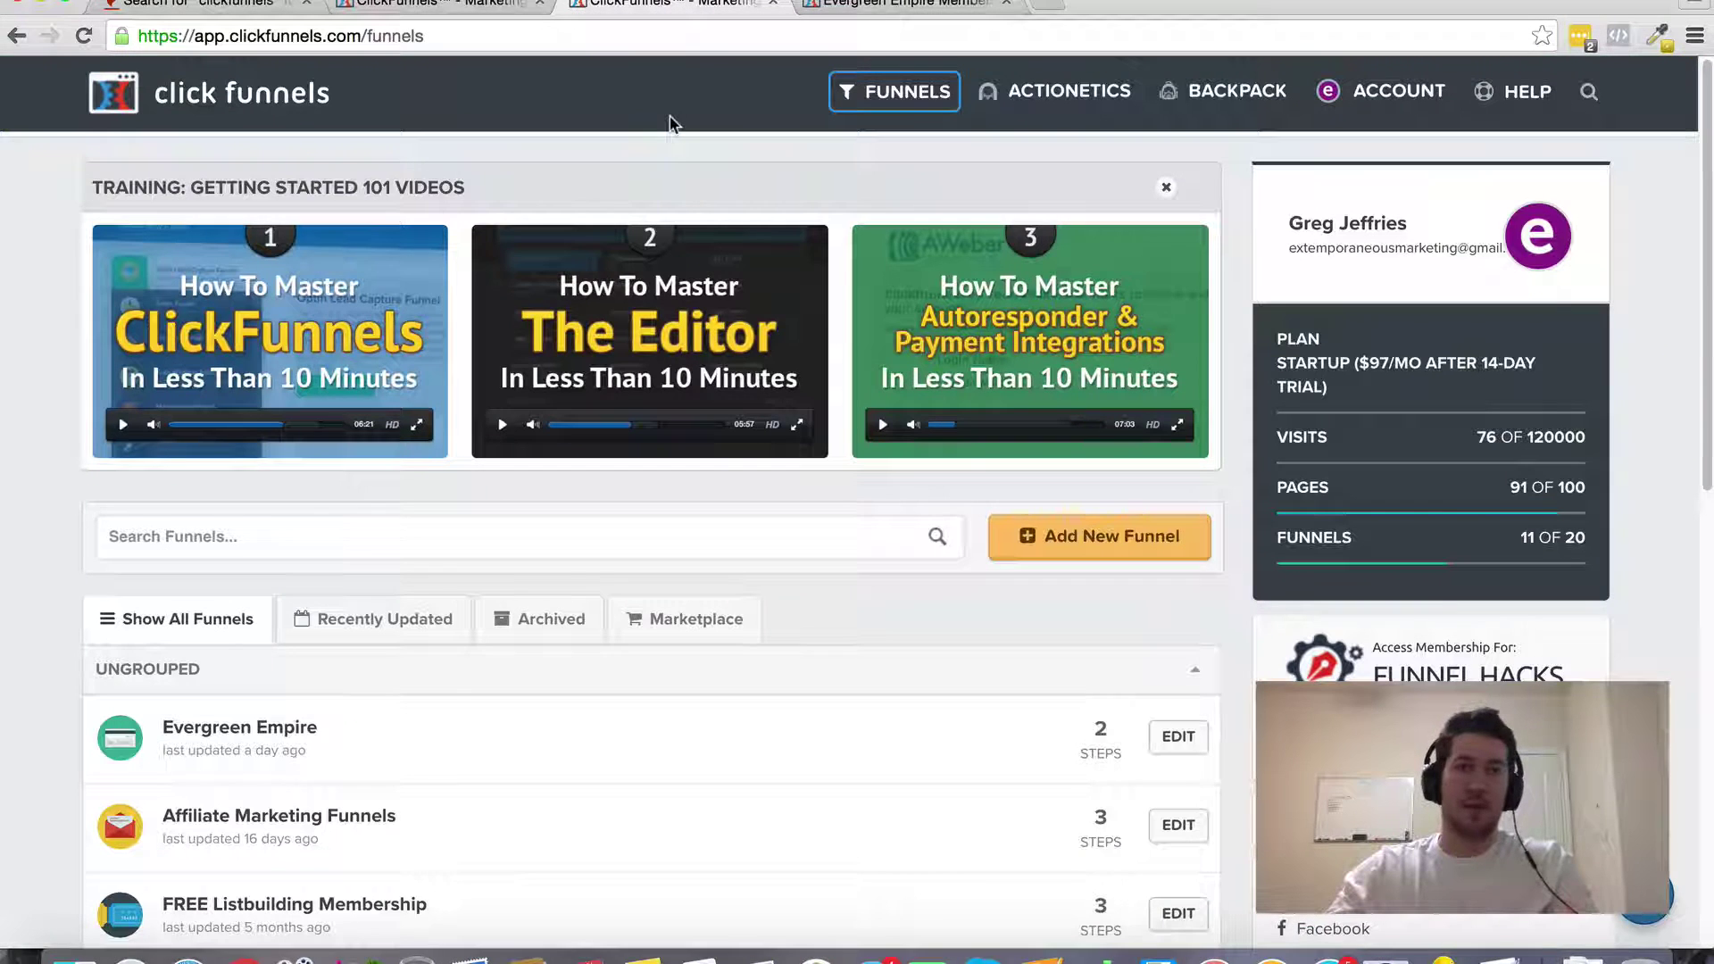